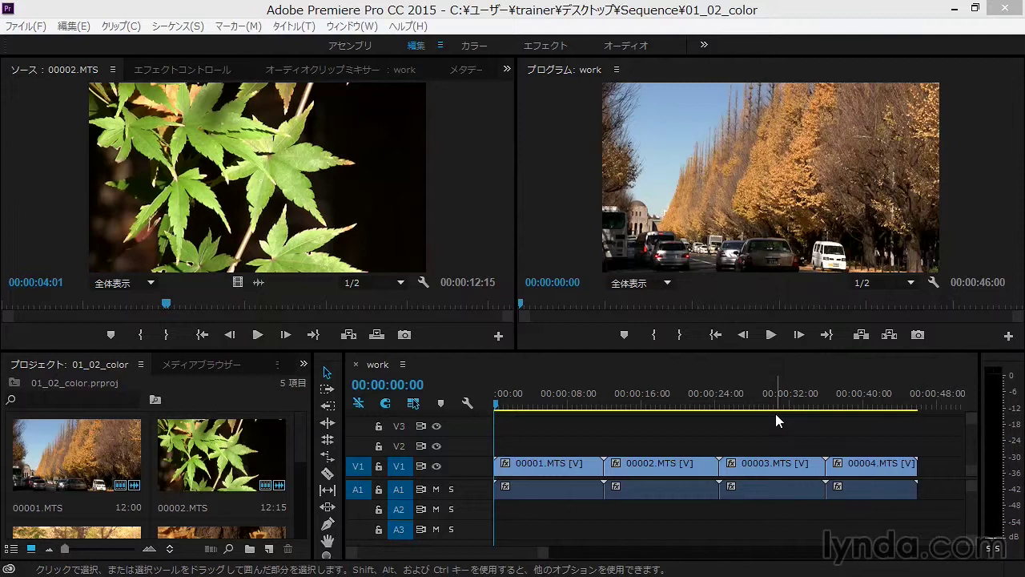
# Select clip 00003 on V1 and move the playhead to 00:00:29:25
pyautogui.click(774, 462)
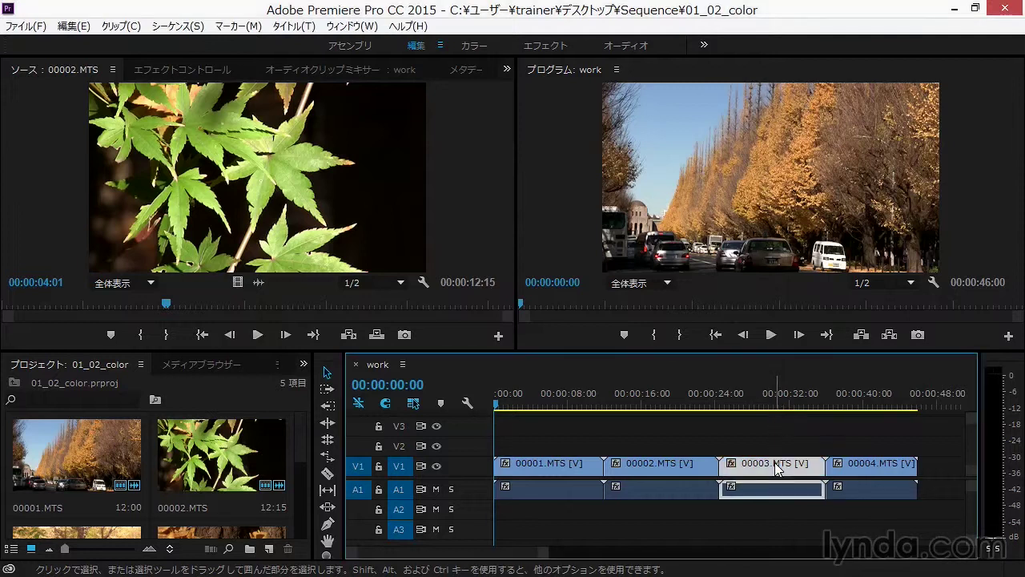
pyautogui.click(769, 393)
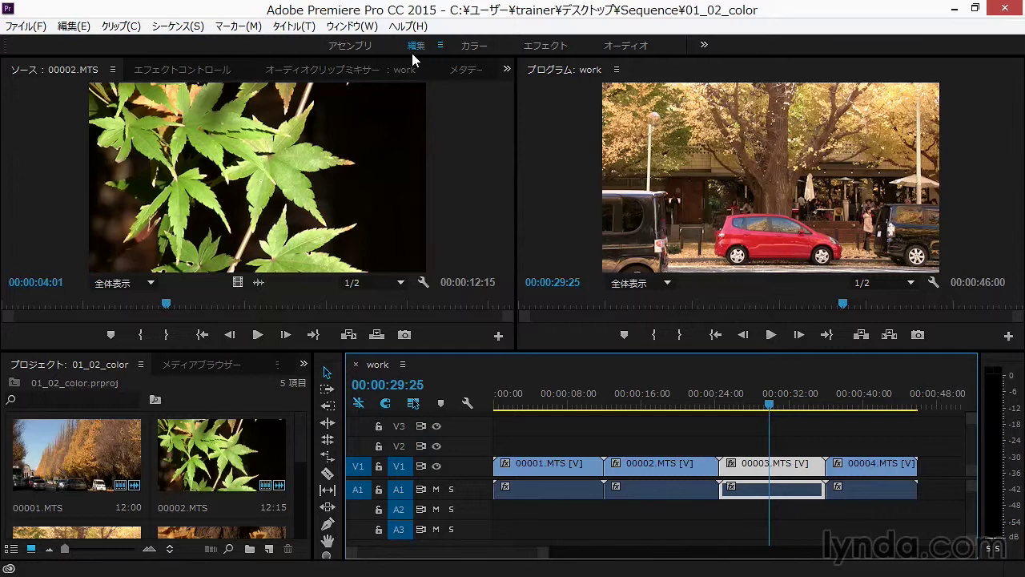
# Switch to the Color workspace and collapse Lumetri Color's Basic Correction section
pyautogui.click(474, 50)
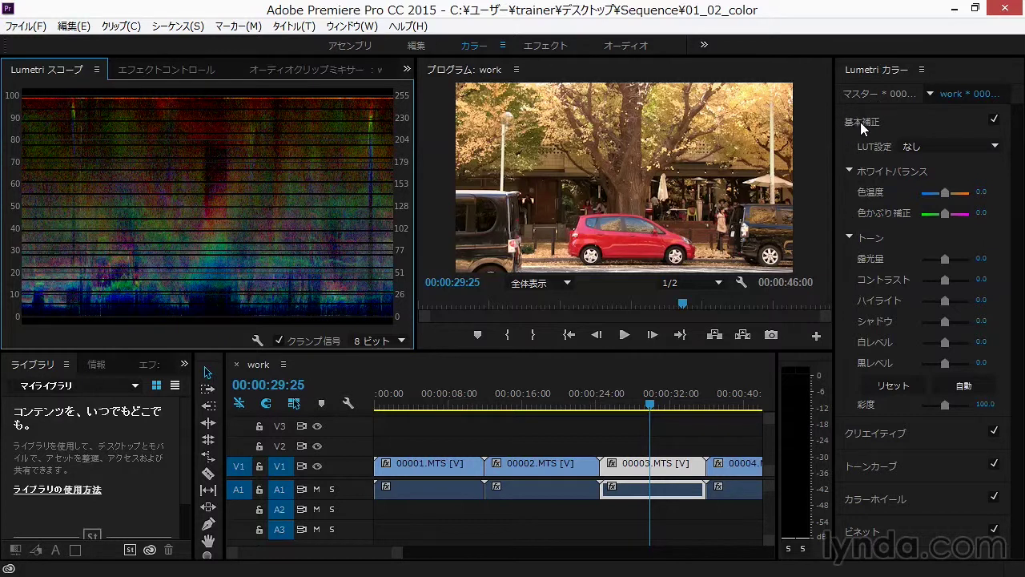
pyautogui.click(854, 124)
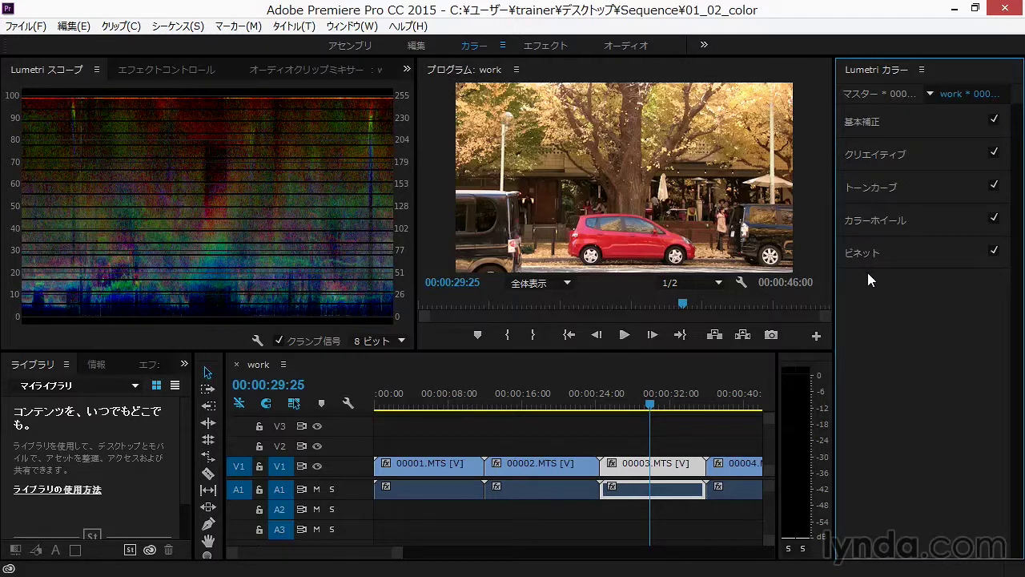
# Expand Basic Correction, cool the temperature to -40 and adjust the contrast slider
pyautogui.click(865, 123)
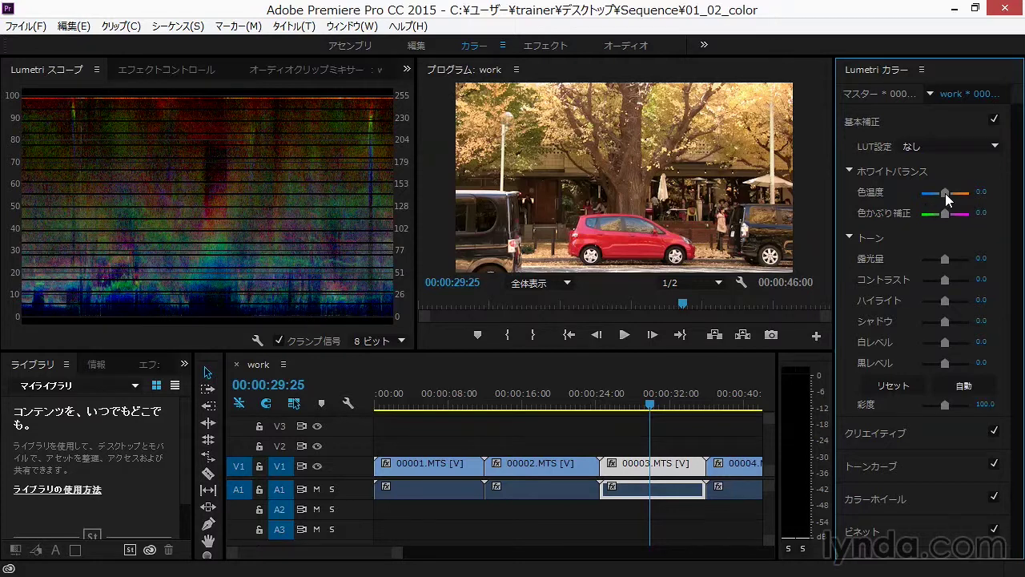
pyautogui.moveTo(945, 195); pyautogui.dragTo(939, 193)
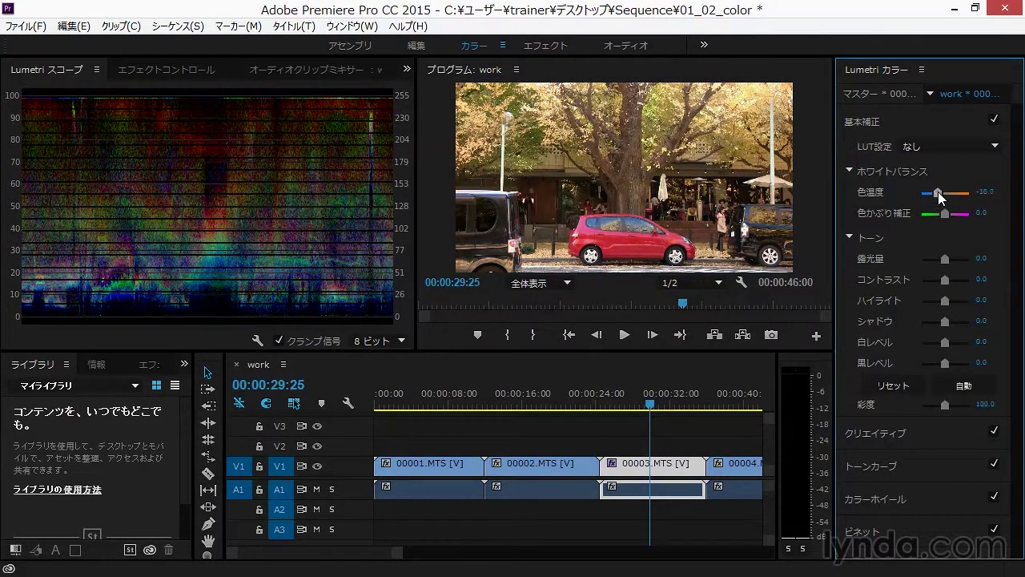
pyautogui.moveTo(939, 198); pyautogui.dragTo(940, 214)
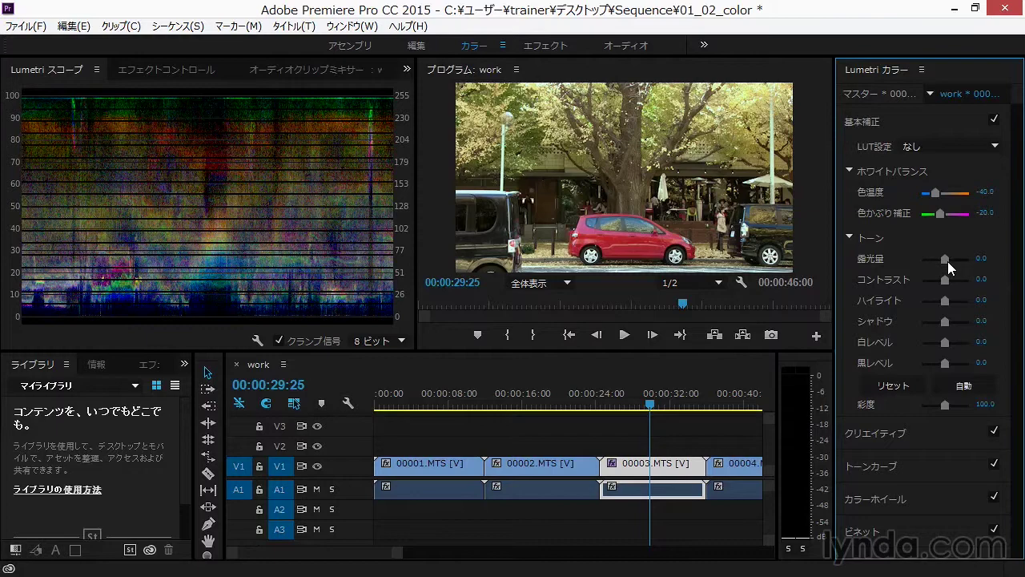
pyautogui.moveTo(945, 279)
pyautogui.mouseDown()
pyautogui.moveTo(942, 302)
pyautogui.moveTo(958, 324)
pyautogui.moveTo(940, 327)
pyautogui.mouseUp()
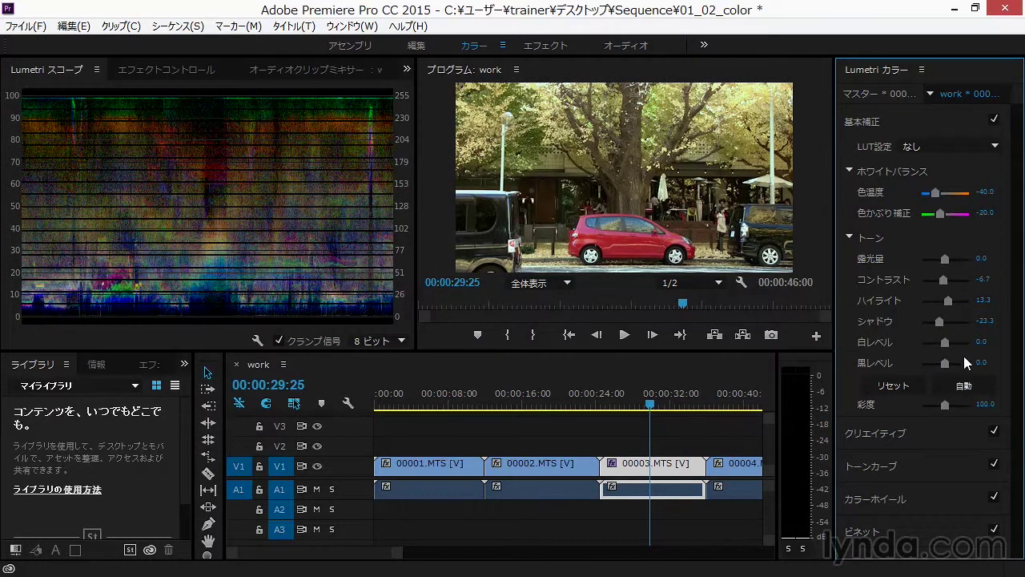
# Reset the tone, apply Auto (exposure -0.1, blacks -12.0) and set temperature to -33.3
pyautogui.click(897, 386)
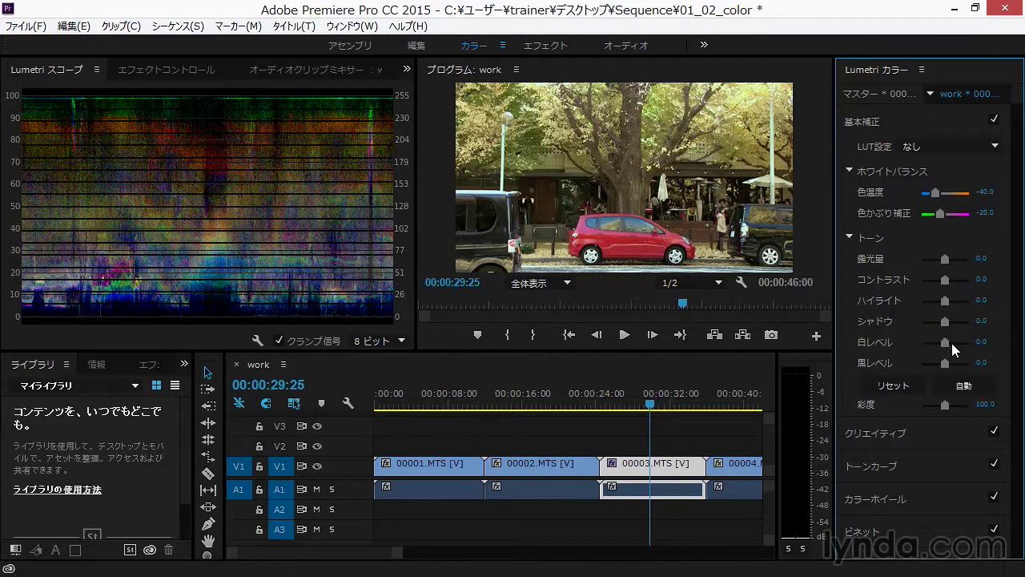
pyautogui.click(969, 387)
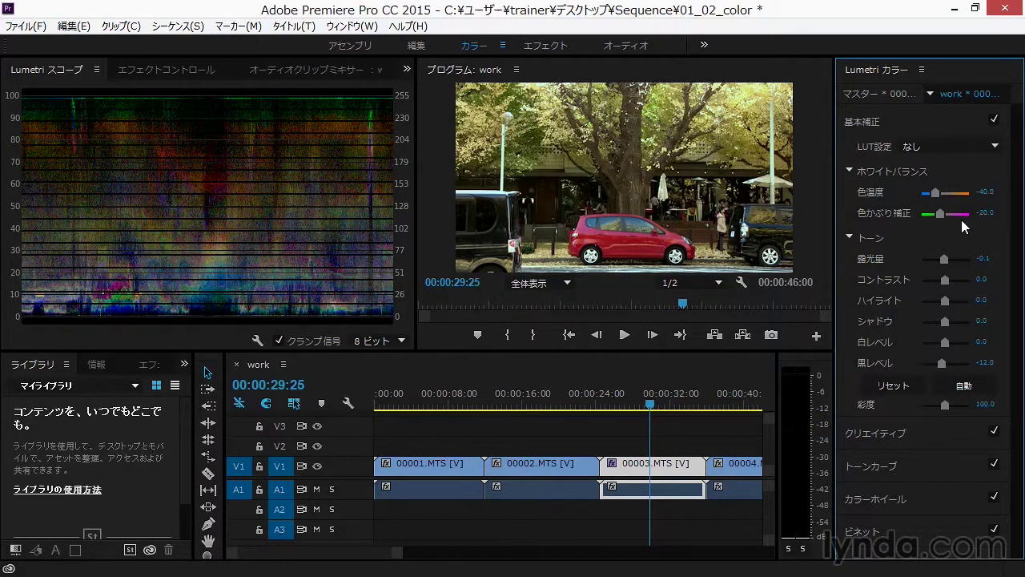
pyautogui.moveTo(939, 214)
pyautogui.mouseDown()
pyautogui.moveTo(953, 214)
pyautogui.moveTo(940, 214)
pyautogui.moveTo(939, 193)
pyautogui.mouseUp()
# Toggle Basic Correction off and on to compare, then show clip 00003's Effect Controls
pyautogui.click(994, 120)
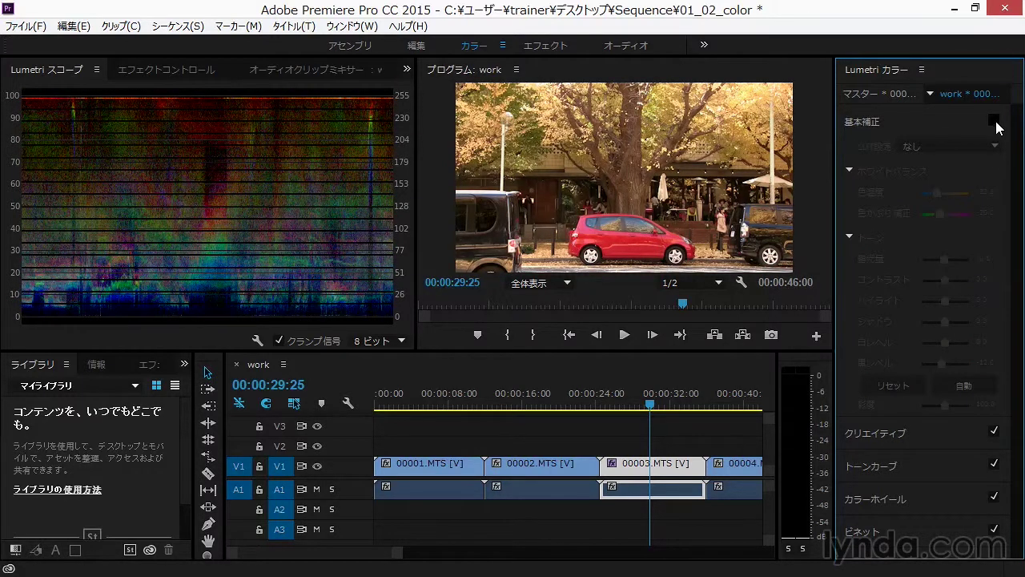
pyautogui.click(994, 120)
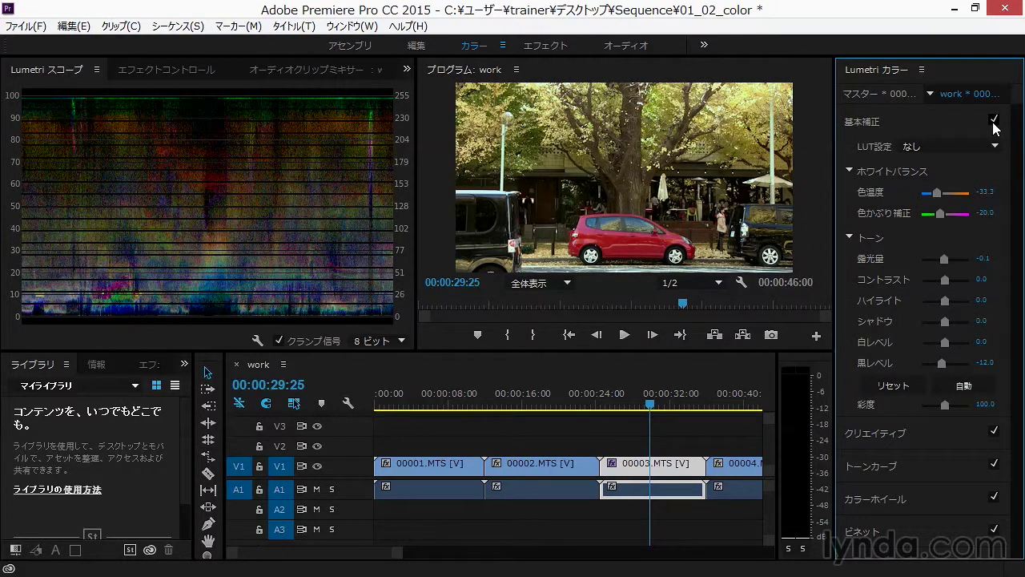
pyautogui.click(178, 67)
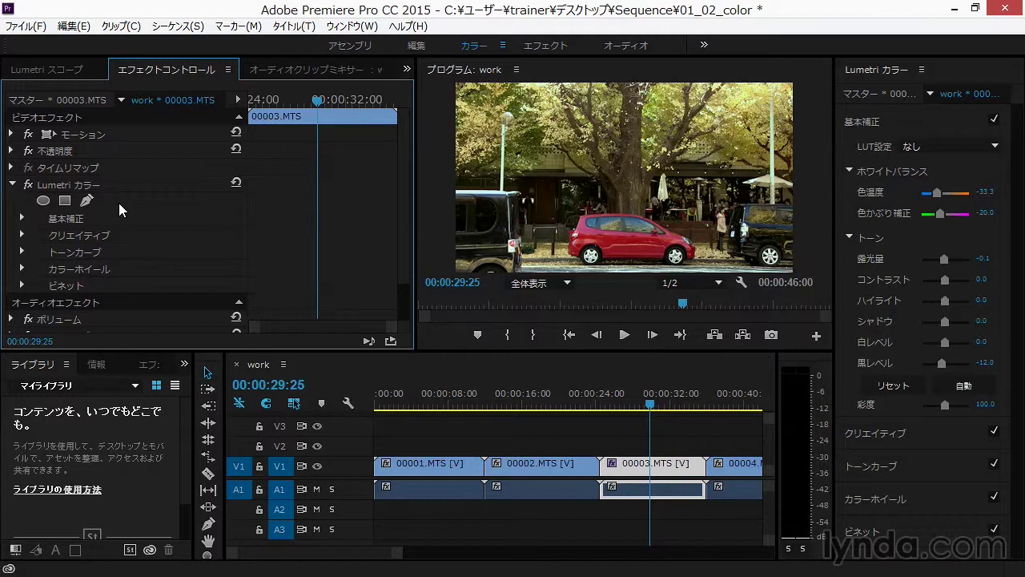
# Toggle the Lumetri Color fx repeatedly to compare, leave it on, and return to Lumetri Scopes
pyautogui.click(30, 186)
pyautogui.click(29, 187)
pyautogui.click(29, 186)
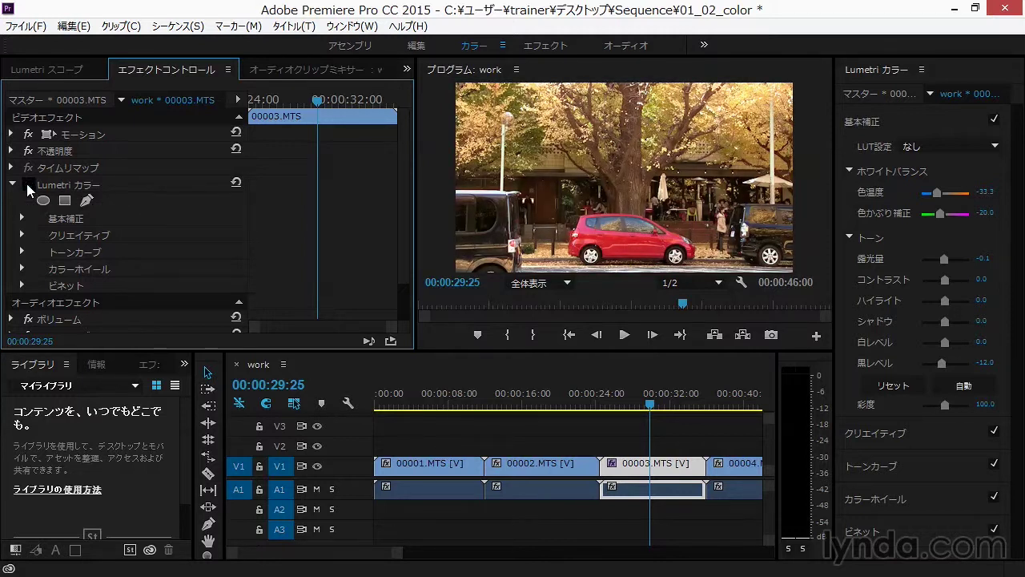
pyautogui.click(30, 187)
pyautogui.click(29, 186)
pyautogui.click(30, 187)
pyautogui.click(57, 72)
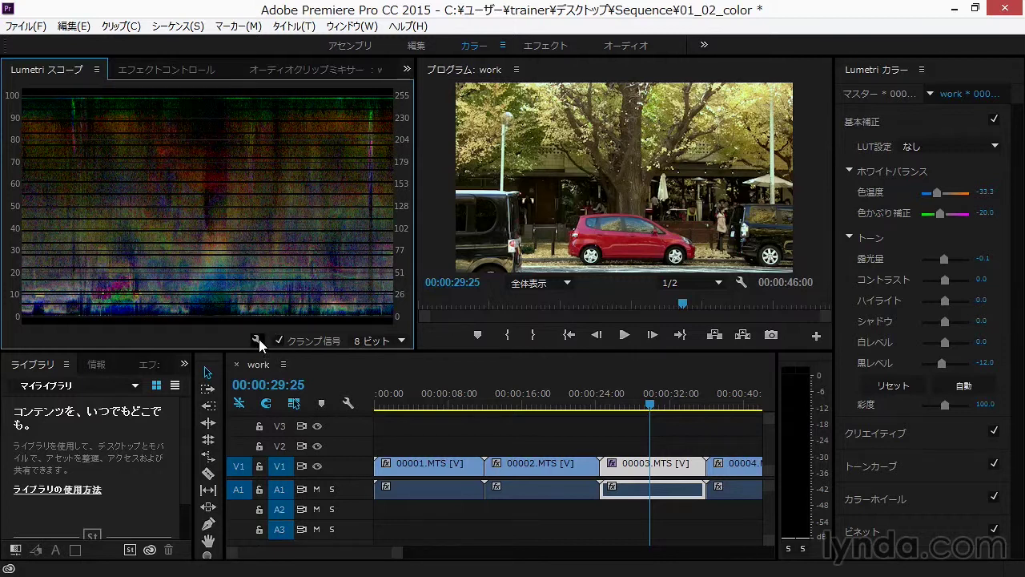
# Enable the HLS and YUV vectorscopes and histogram in Lumetri Scopes, then choose RGB parade
pyautogui.click(257, 340)
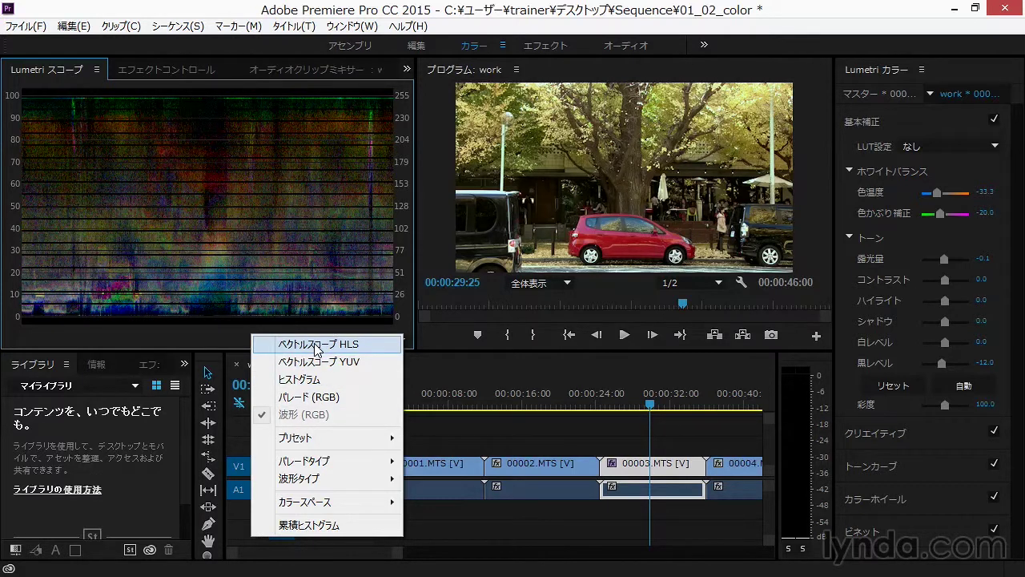
pyautogui.click(316, 350)
pyautogui.click(258, 341)
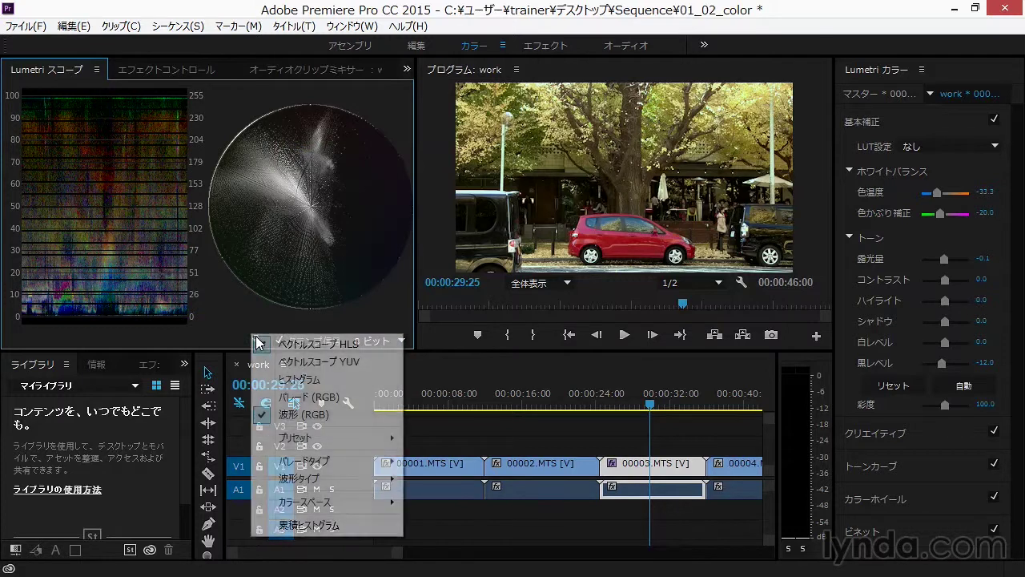
pyautogui.click(301, 369)
pyautogui.click(259, 342)
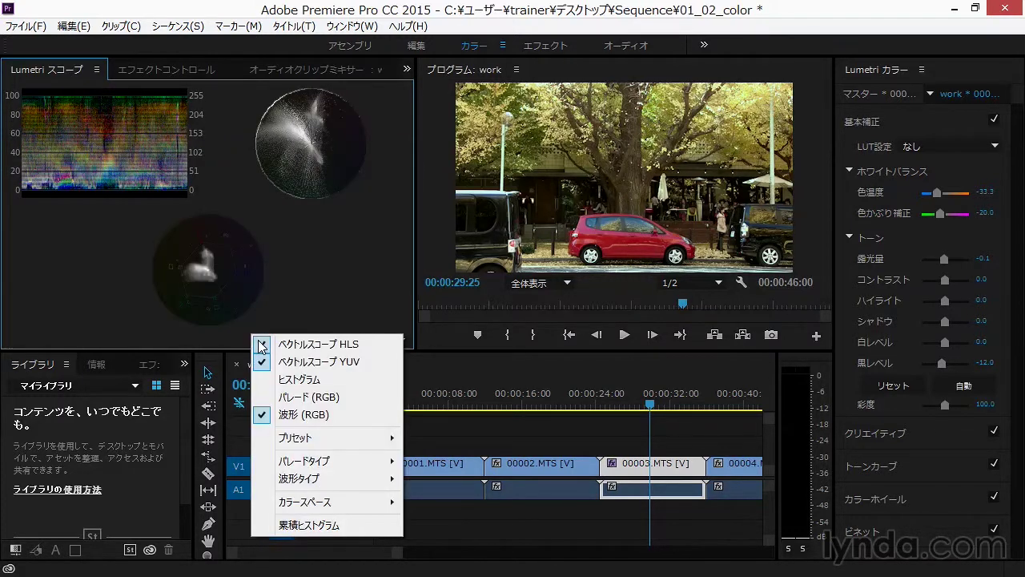
pyautogui.click(300, 378)
pyautogui.click(259, 342)
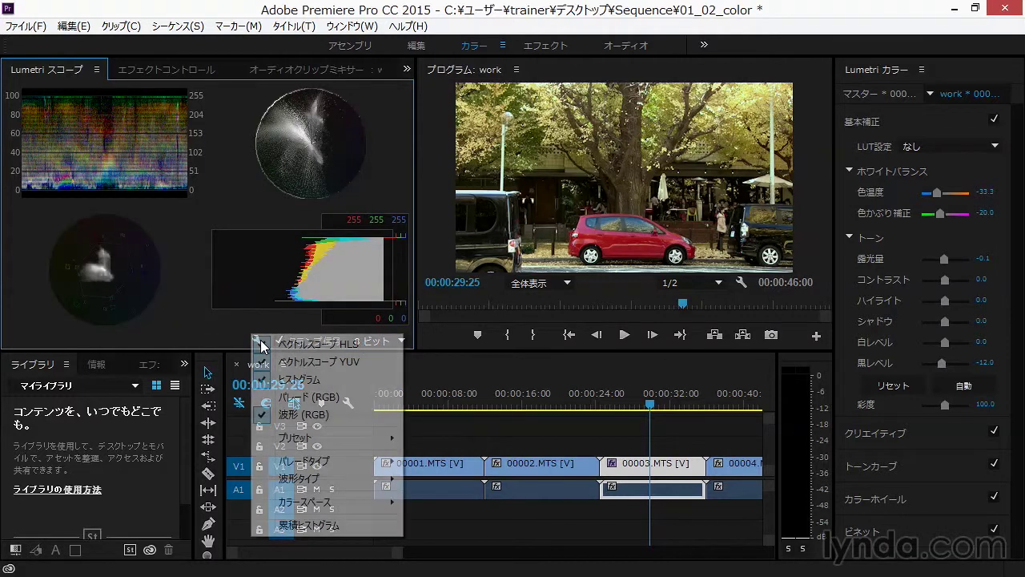
pyautogui.click(312, 398)
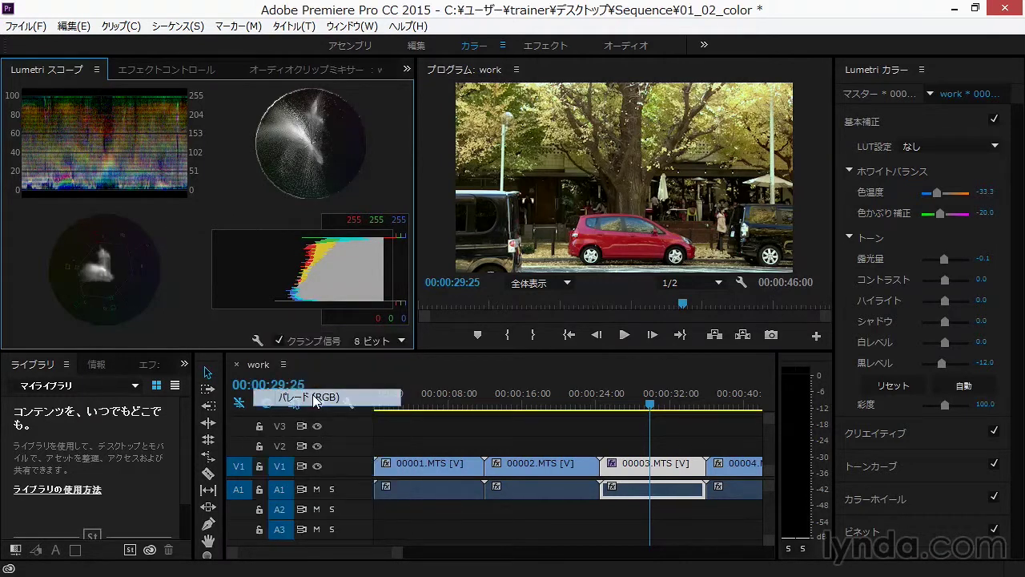